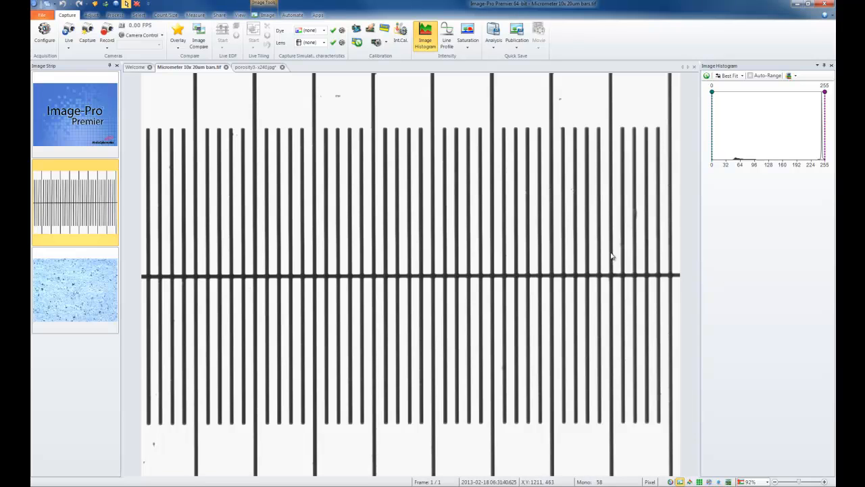
Bring up the porosity3- x240 image and add the calibration marker to it
{"action": "left_click", "coordinate": [260, 67]}
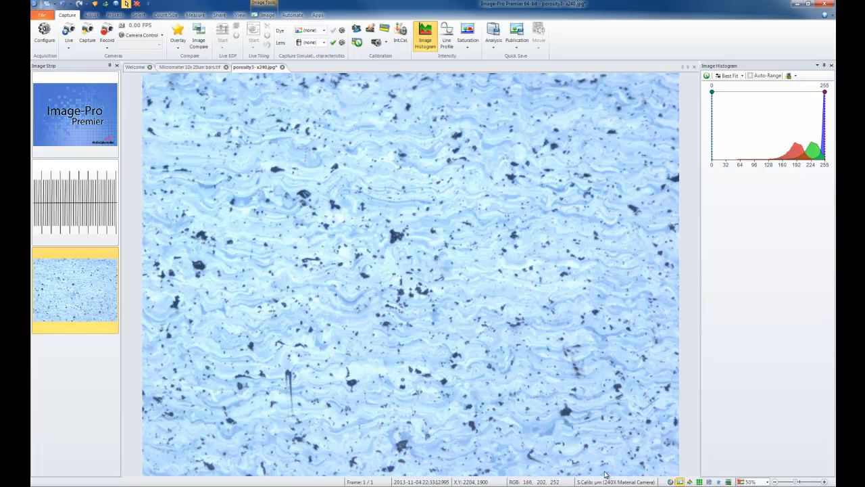
{"action": "left_click", "coordinate": [388, 30]}
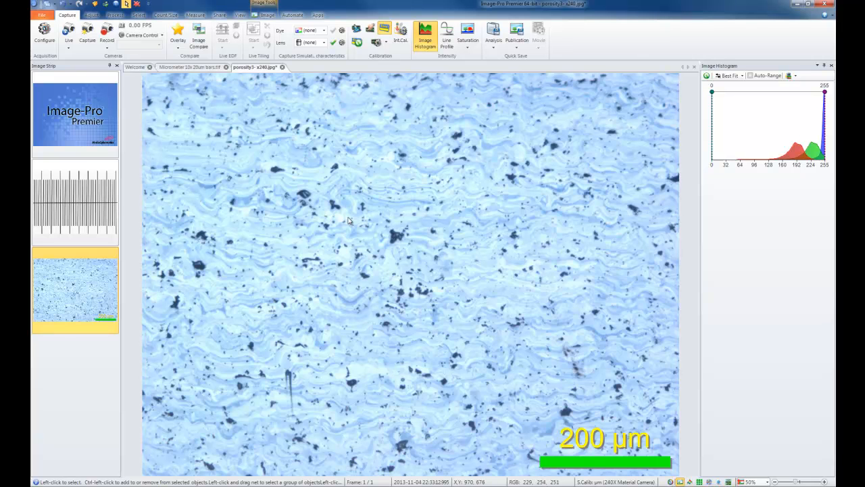
Auto-calibrate the Micrometer 10x 20um bars image in micrometers, with a distance between lines of 20
{"action": "left_click", "coordinate": [212, 67]}
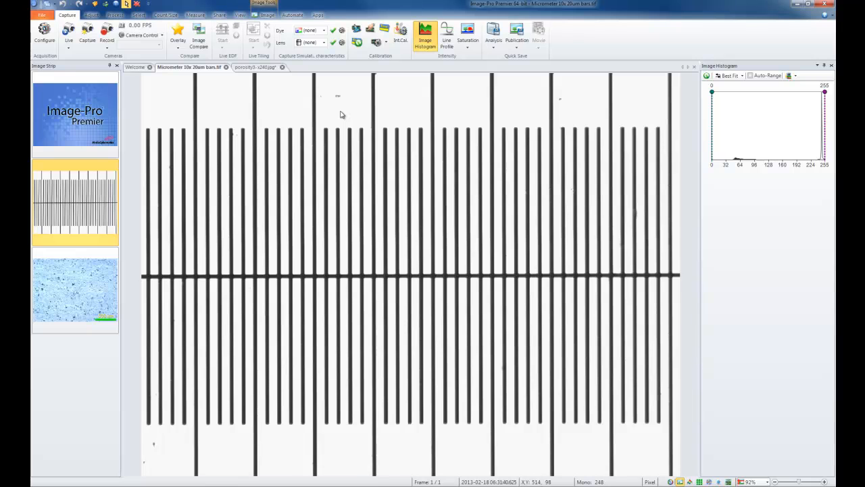
{"action": "left_click", "coordinate": [357, 33]}
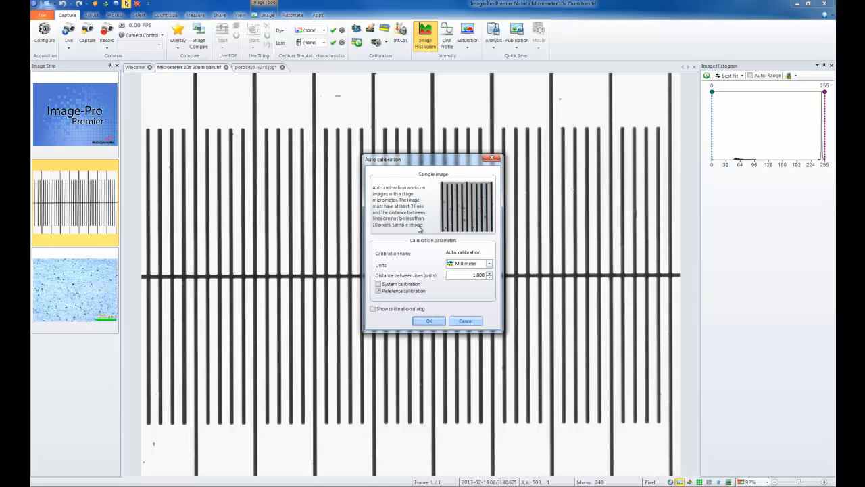
{"action": "left_click_drag", "start_coordinate": [480, 252], "coordinate": [442, 252]}
{"action": "left_click", "coordinate": [489, 263]}
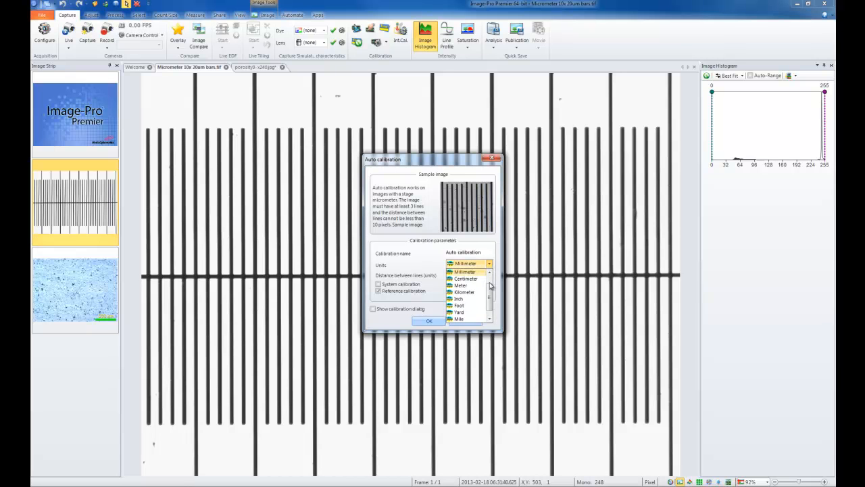
{"action": "mouse_move", "coordinate": [490, 290]}
{"action": "left_mouse_down"}
{"action": "mouse_move", "coordinate": [491, 277]}
{"action": "mouse_move", "coordinate": [490, 298]}
{"action": "mouse_move", "coordinate": [491, 274]}
{"action": "left_mouse_up"}
{"action": "left_click", "coordinate": [479, 278]}
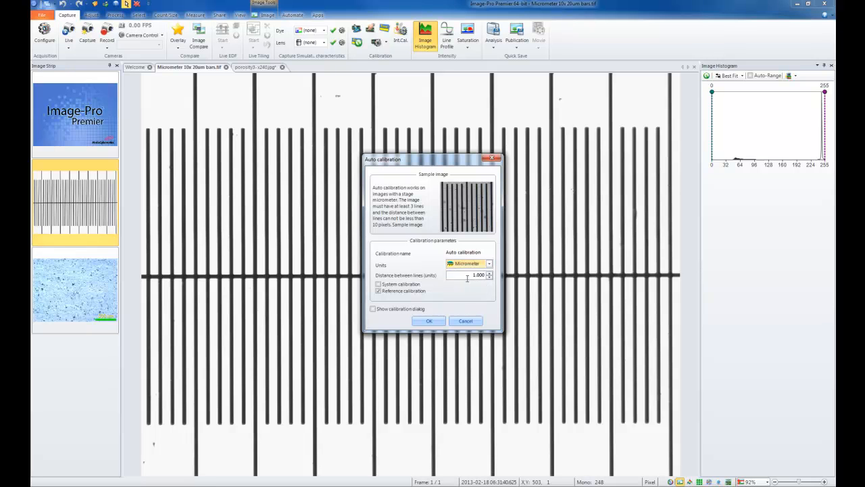
{"action": "left_click_drag", "start_coordinate": [462, 274], "coordinate": [484, 274]}
{"action": "left_click", "coordinate": [431, 322]}
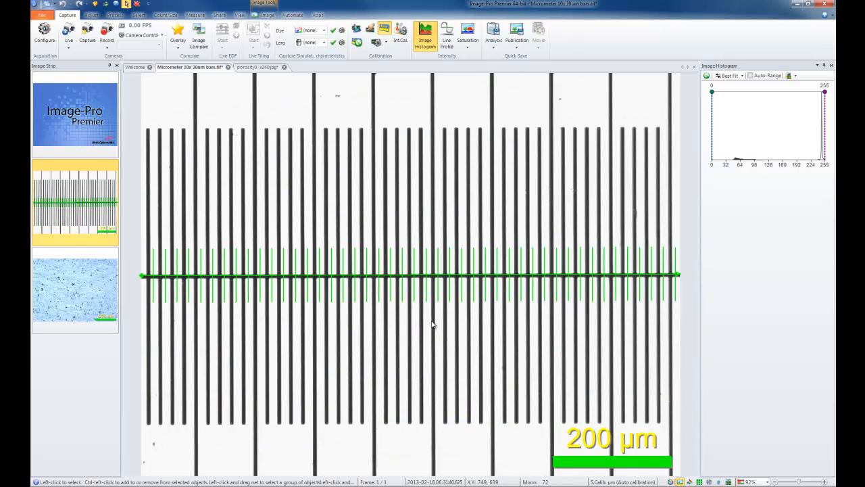
Move the calibration marker to the upper right of the micrometer image and try thickening its bar
{"action": "left_click", "coordinate": [418, 275]}
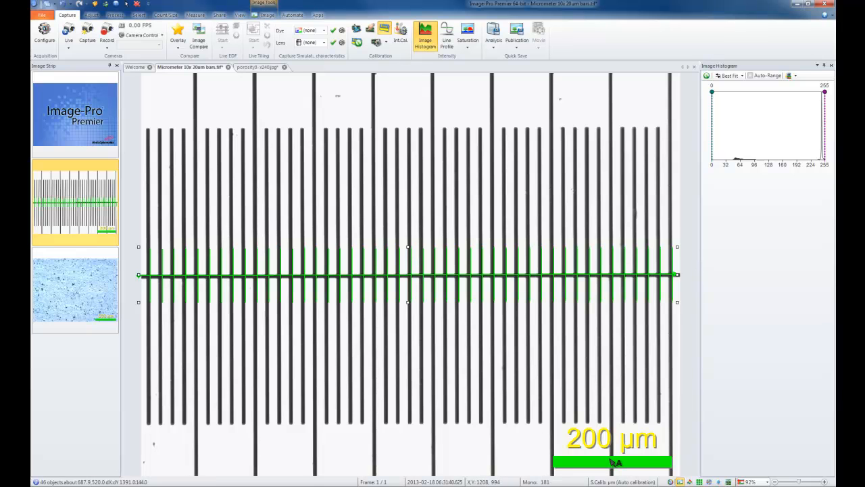
{"action": "left_click", "coordinate": [616, 461]}
{"action": "left_click_drag", "start_coordinate": [614, 462], "coordinate": [592, 120]}
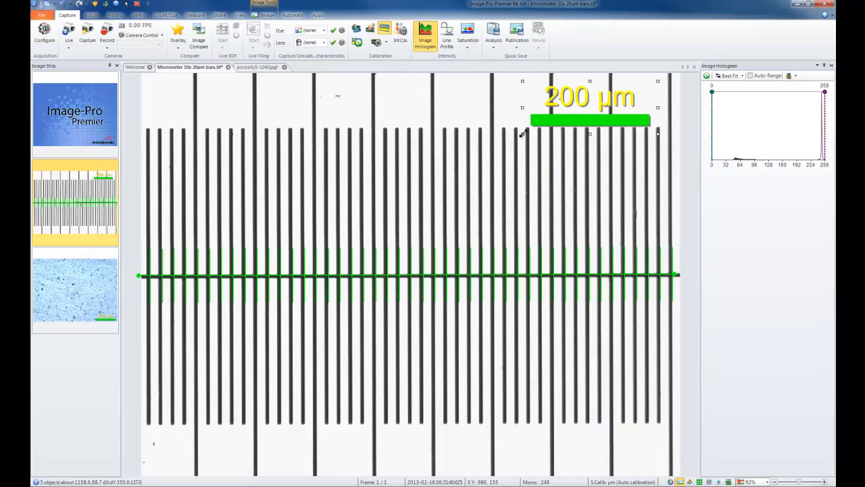
{"action": "mouse_move", "coordinate": [525, 133]}
{"action": "left_mouse_down"}
{"action": "mouse_move", "coordinate": [577, 110]}
{"action": "mouse_move", "coordinate": [519, 142]}
{"action": "left_mouse_up"}
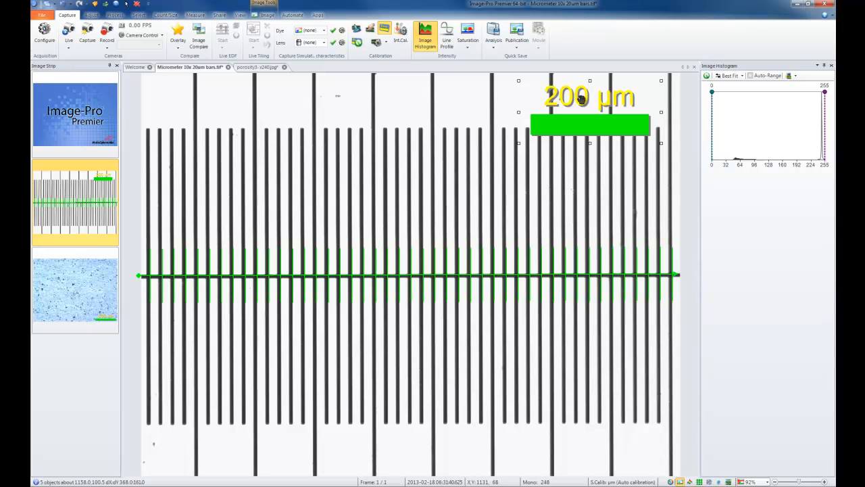
Look at the calibration marker's text, size and position settings, and close them again
{"action": "double_click", "coordinate": [581, 99]}
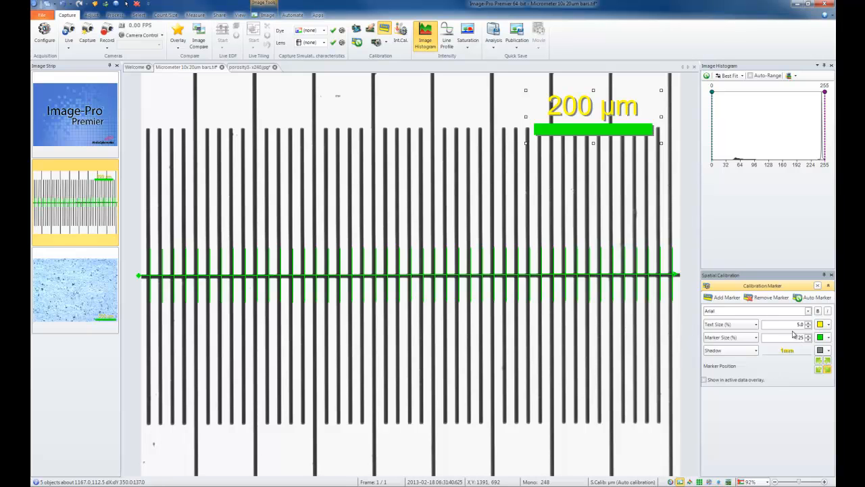
{"action": "left_click", "coordinate": [830, 275]}
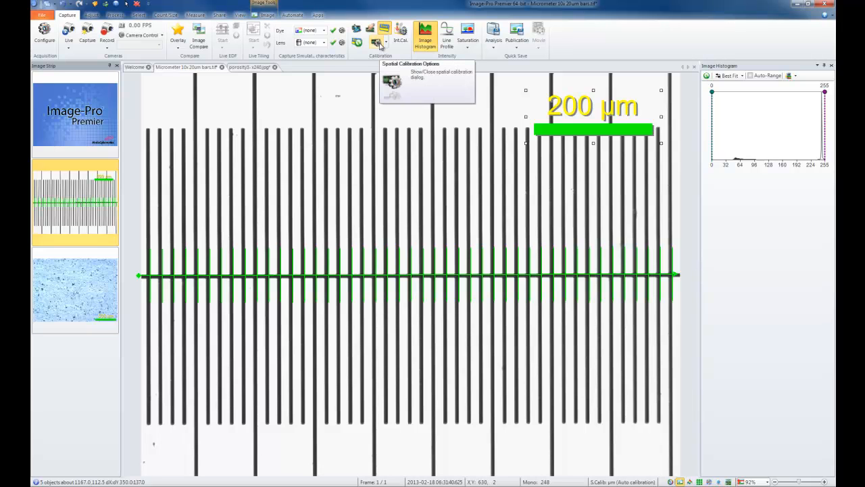
Open the spatial calibration options and examine the Auto calibration entry together with its advanced options
{"action": "left_click", "coordinate": [380, 44]}
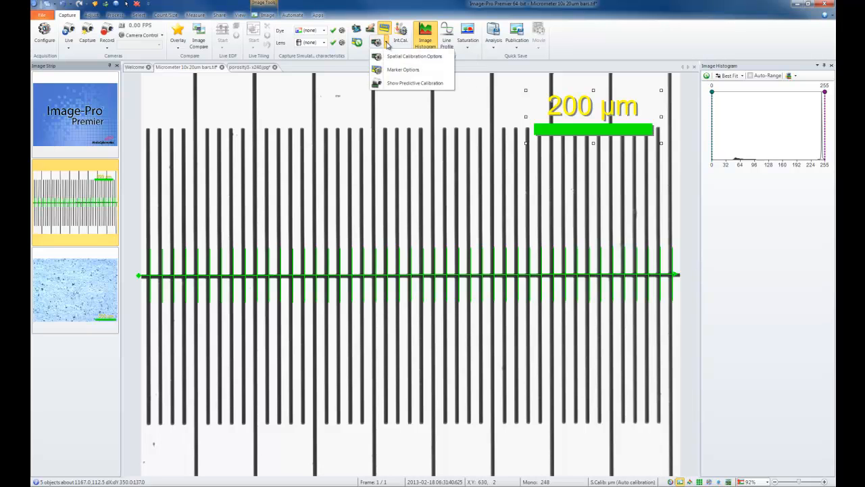
{"action": "left_click", "coordinate": [414, 59]}
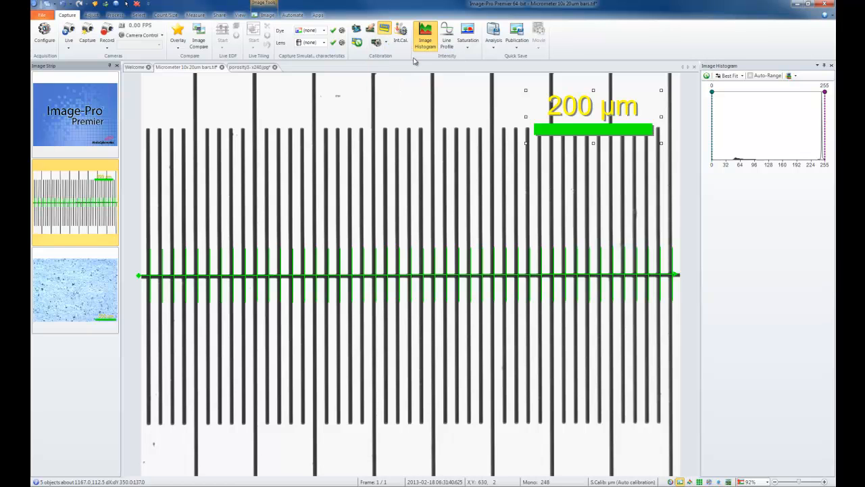
{"action": "left_click_drag", "start_coordinate": [766, 271], "coordinate": [771, 195]}
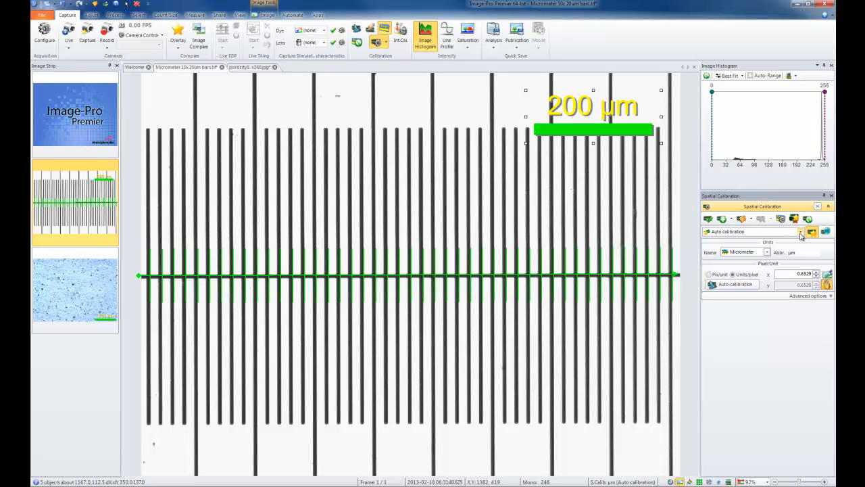
{"action": "left_click", "coordinate": [801, 232]}
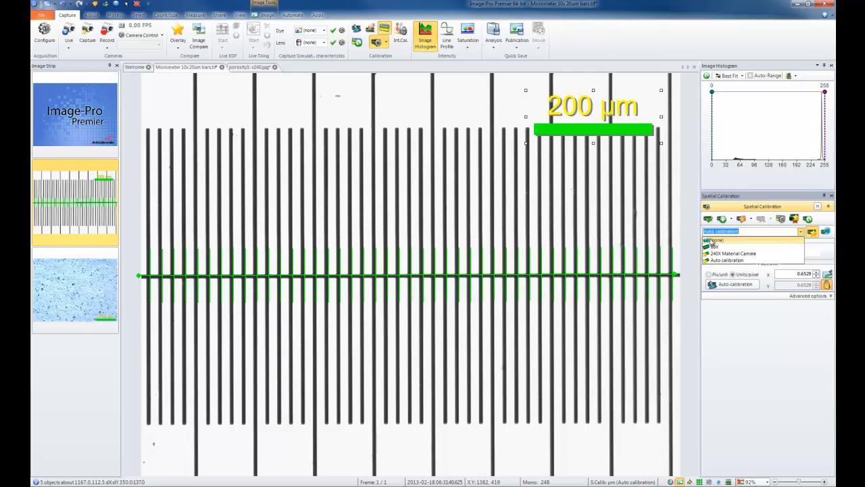
{"action": "left_click", "coordinate": [741, 260]}
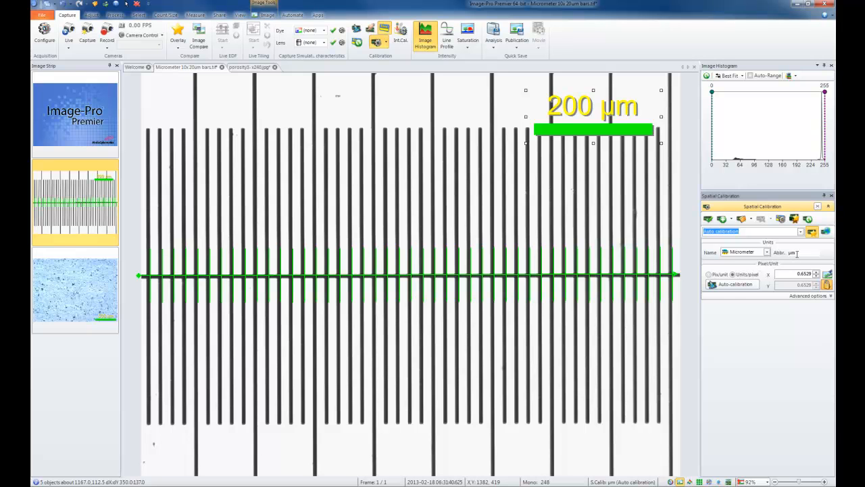
{"action": "left_click", "coordinate": [827, 297]}
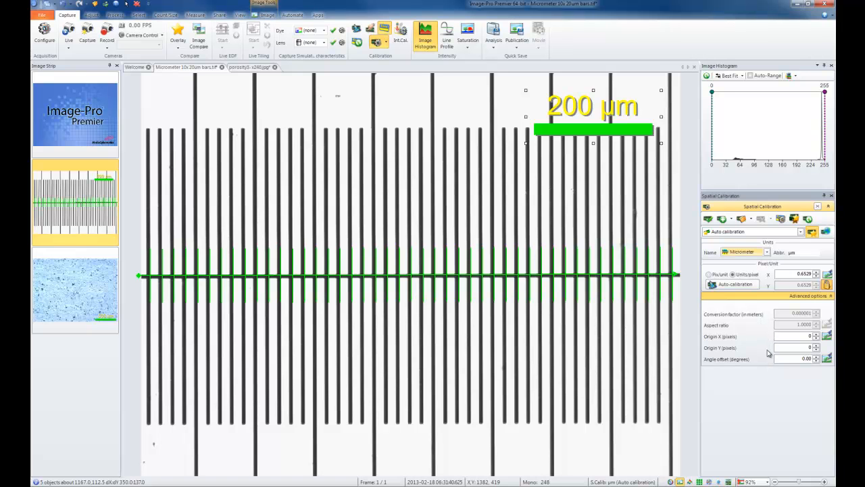
Select the 240X Material Camera and the 60X calibrations in turn, and try to delete 60X
{"action": "left_click", "coordinate": [801, 232]}
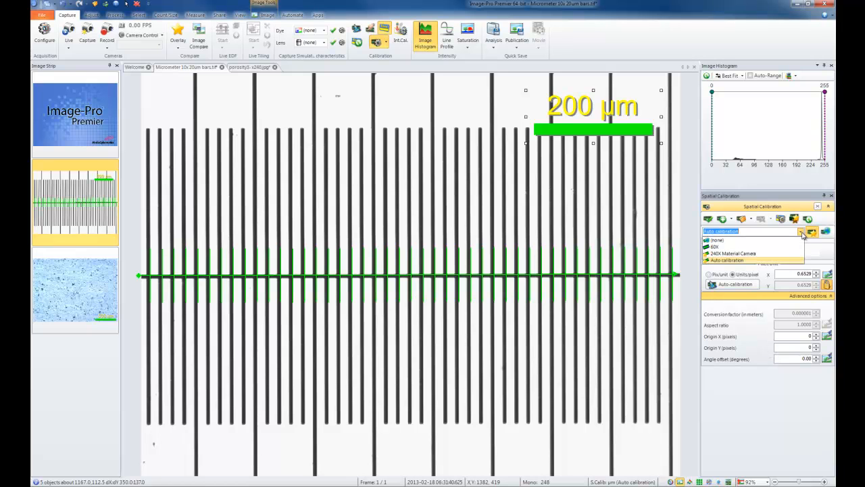
{"action": "left_click", "coordinate": [750, 253]}
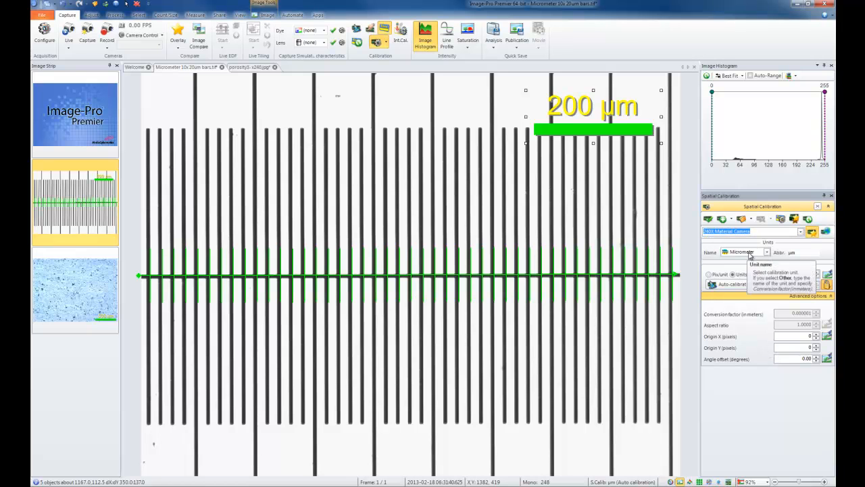
{"action": "left_click", "coordinate": [802, 232]}
{"action": "left_click", "coordinate": [740, 245]}
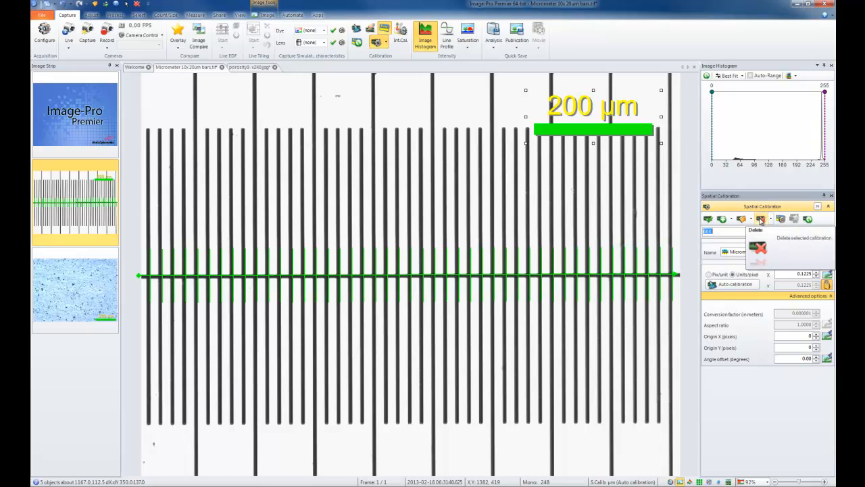
{"action": "left_click", "coordinate": [760, 219]}
Remove the calibration from the micrometer image by applying (none) to it
{"action": "left_click", "coordinate": [801, 232]}
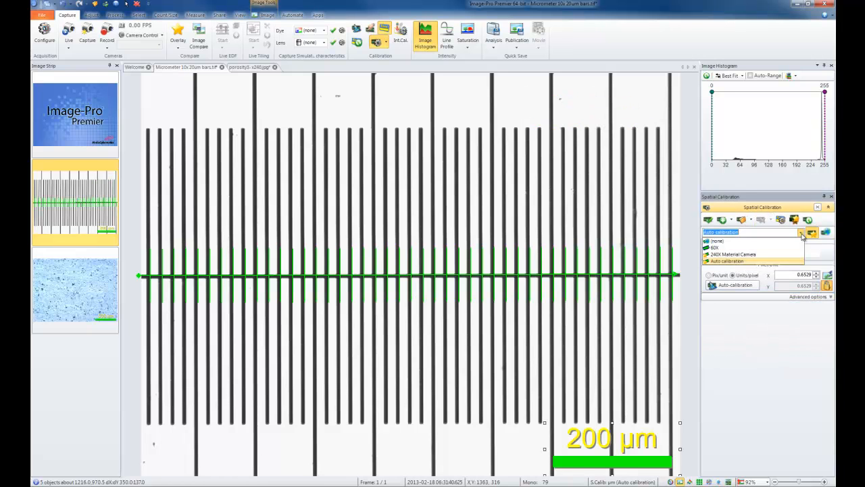
{"action": "left_click", "coordinate": [747, 241]}
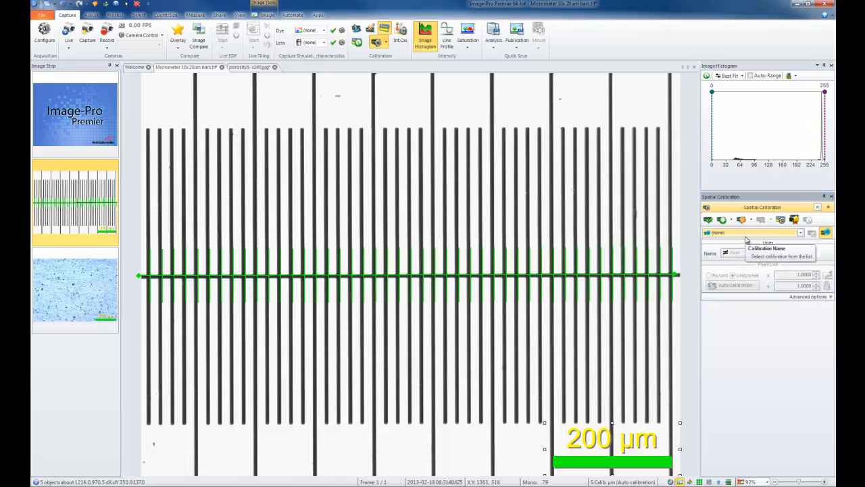
{"action": "left_click", "coordinate": [707, 220]}
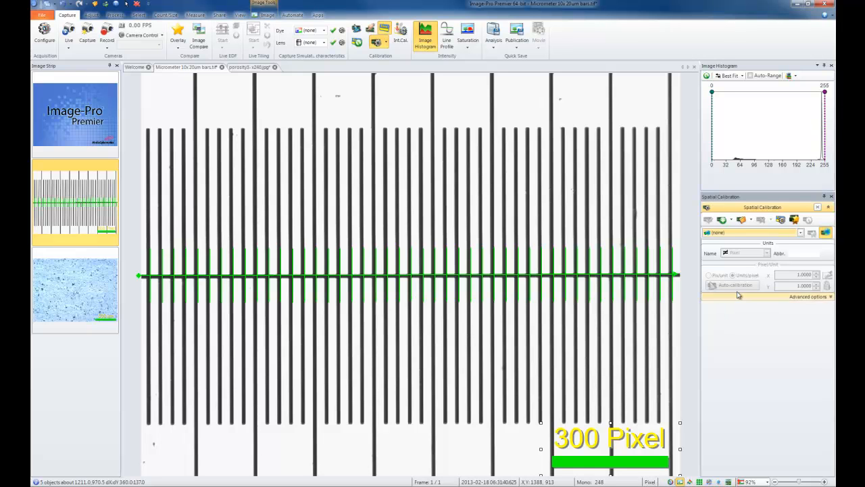
Delete the Auto calibration entry from the stored spatial calibrations and close the calibration options
{"action": "left_click", "coordinate": [779, 234]}
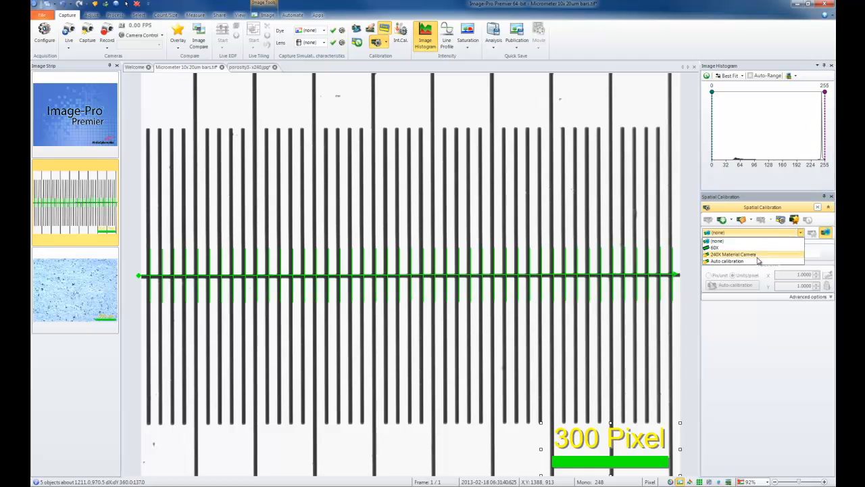
{"action": "left_click", "coordinate": [757, 261]}
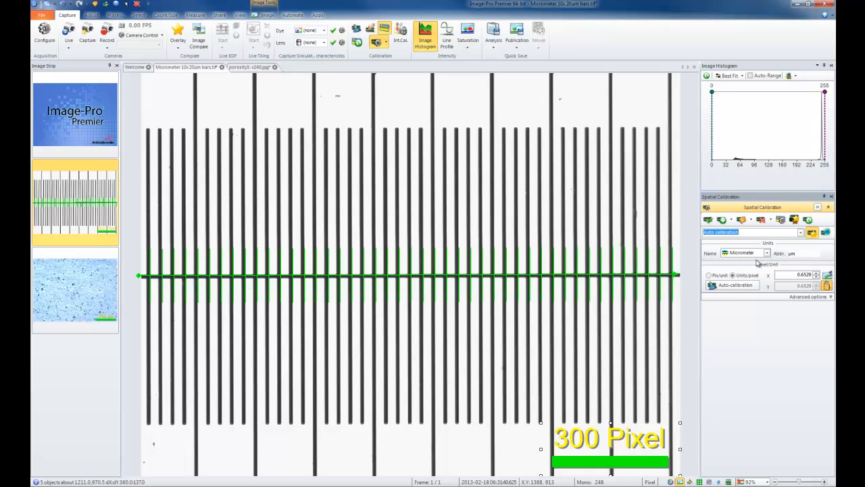
{"action": "left_click", "coordinate": [761, 220]}
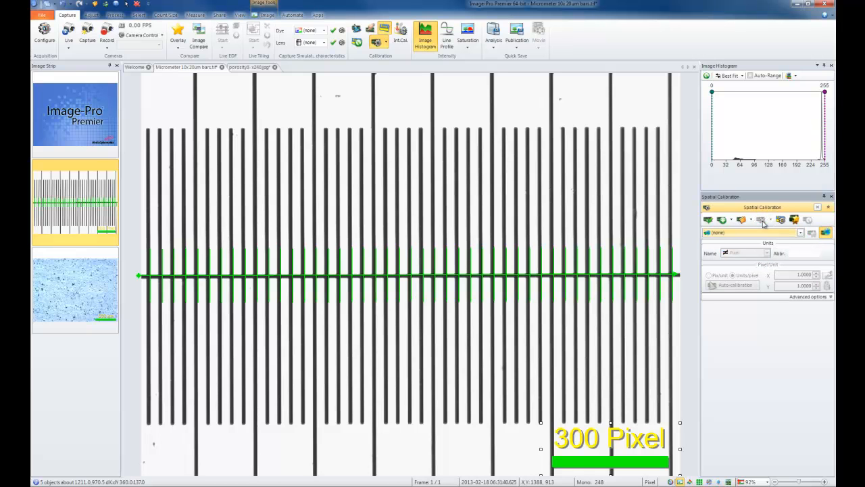
{"action": "left_click", "coordinate": [832, 197]}
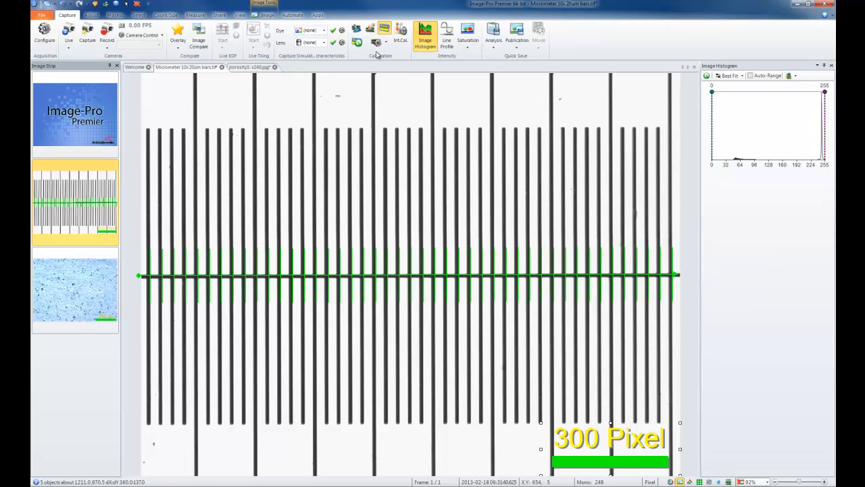
Hide the calibration marker and delete the green auto-calibration line overlay from the micrometer image
{"action": "left_click", "coordinate": [384, 28]}
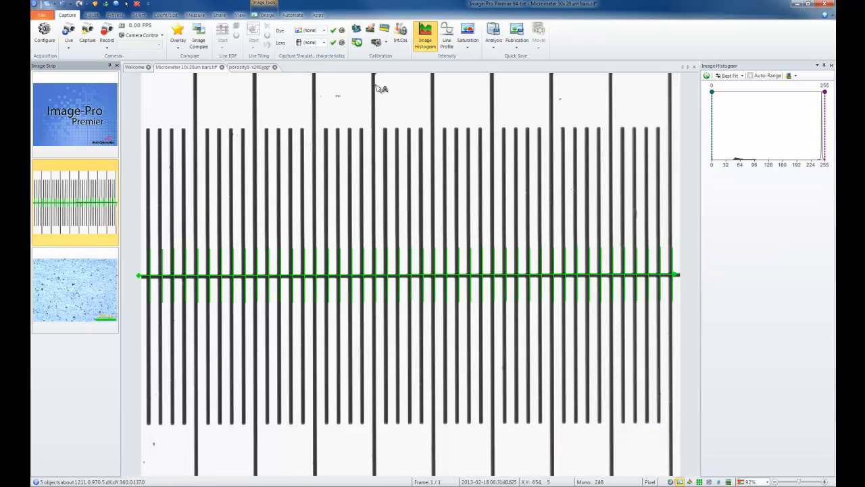
{"action": "left_click", "coordinate": [391, 273]}
{"action": "key", "text": "Delete"}
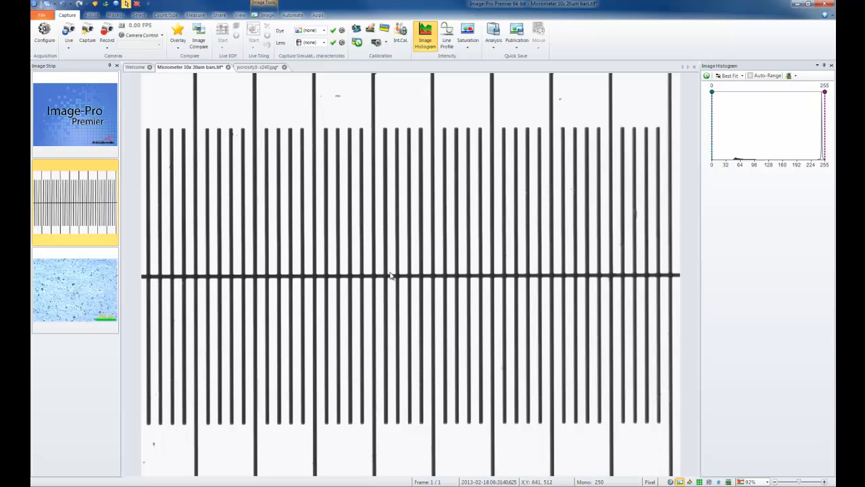
Calibrate by feature in micrometers, using a horizontal line about 1195 pixels long between two vertical bars of the ruler
{"action": "left_click", "coordinate": [372, 28]}
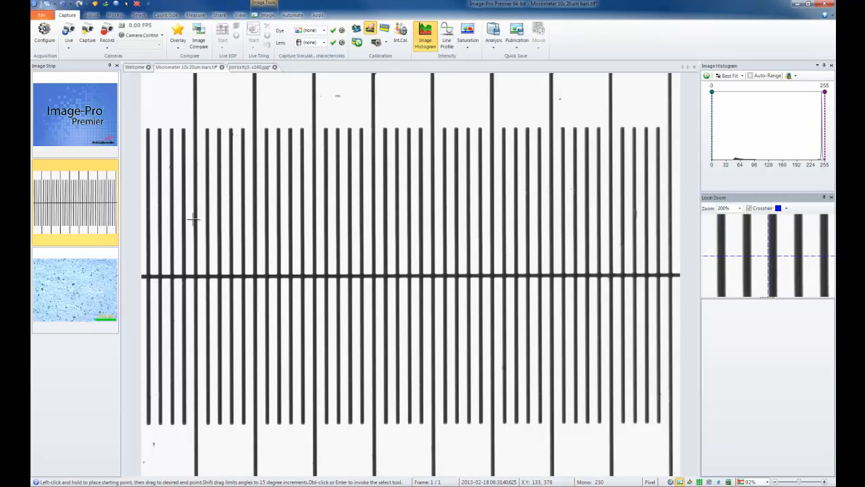
{"action": "left_click_drag", "start_coordinate": [193, 218], "coordinate": [655, 226]}
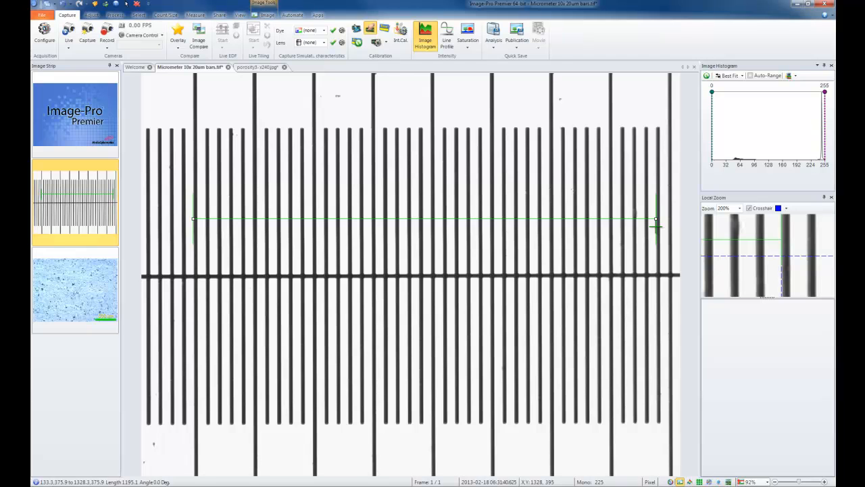
{"action": "right_click", "coordinate": [656, 226]}
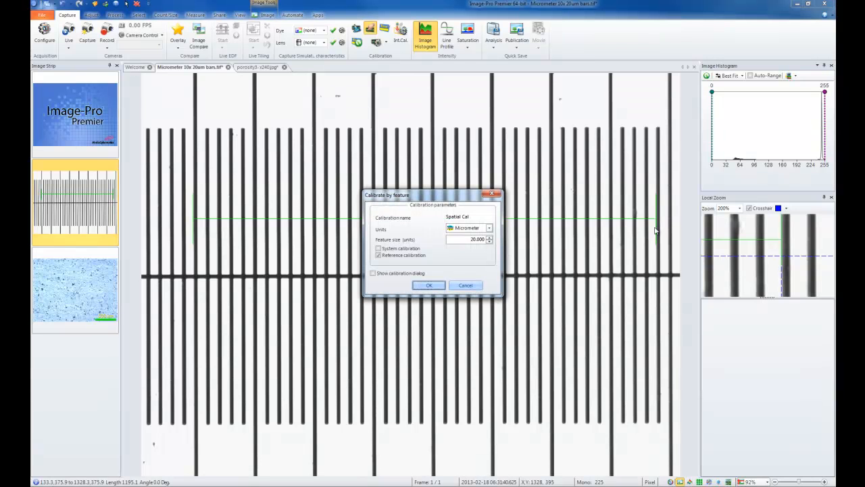
{"action": "left_click_drag", "start_coordinate": [473, 216], "coordinate": [439, 218]}
{"action": "left_click", "coordinate": [430, 287]}
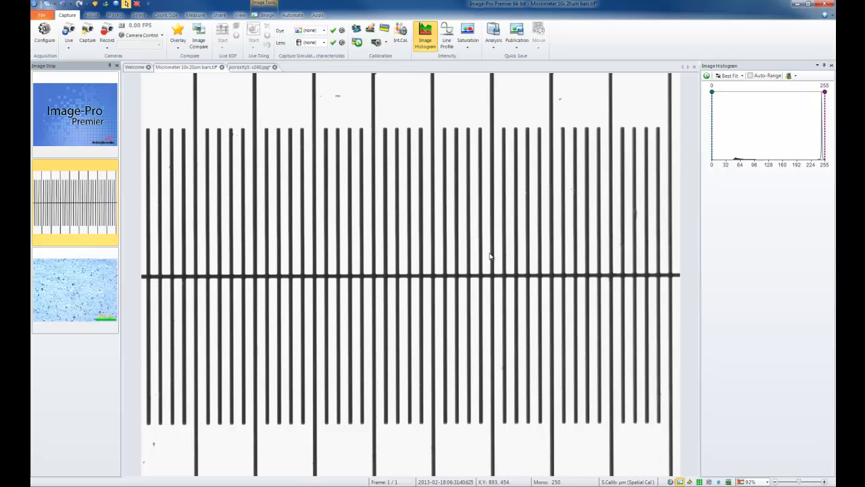
Inspect the camera, lens and unit settings for predictive calibrations, and close the dialog without creating any
{"action": "left_click", "coordinate": [386, 45]}
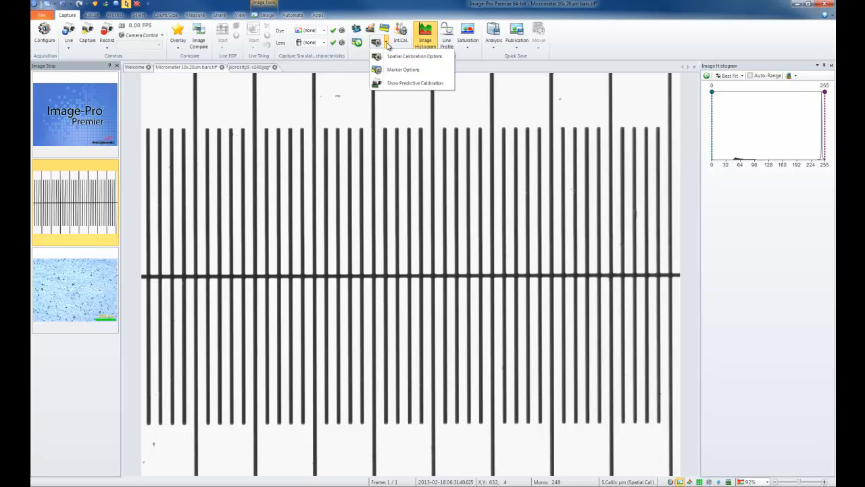
{"action": "left_click", "coordinate": [403, 84]}
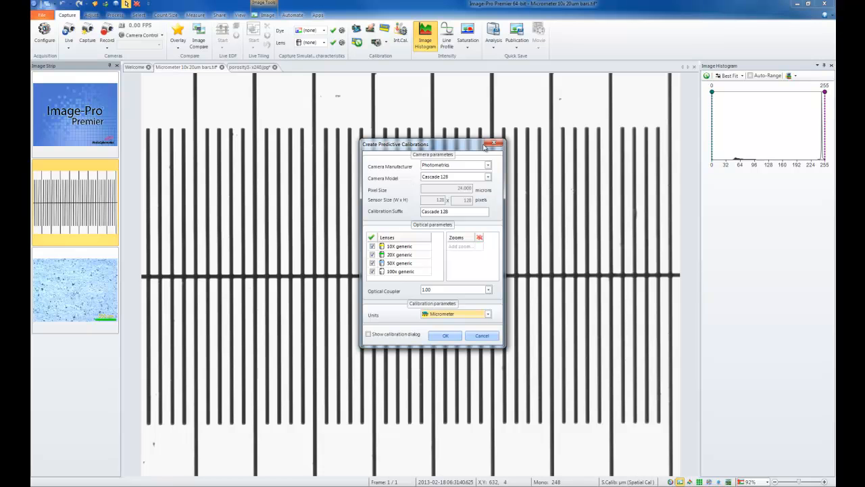
{"action": "left_click", "coordinate": [491, 144]}
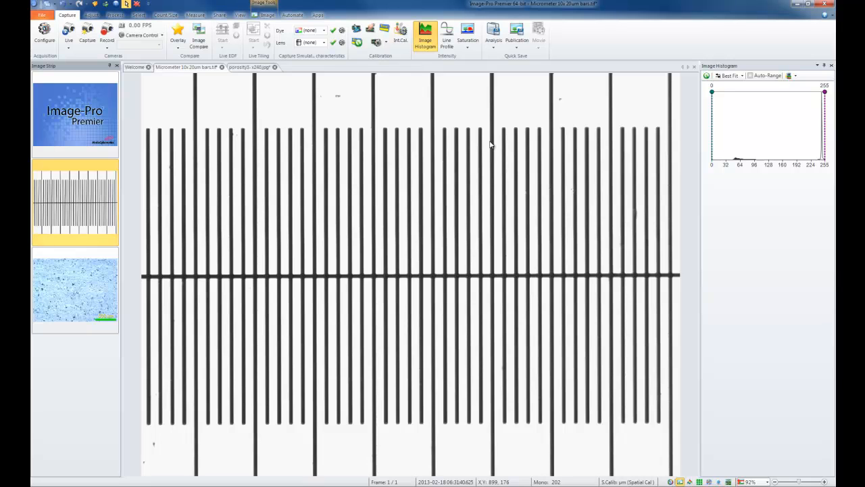
Start the acquisition hardware configuration wizard, centre it over the image and advance past camera selection to the lens setup
{"action": "left_click", "coordinate": [50, 39]}
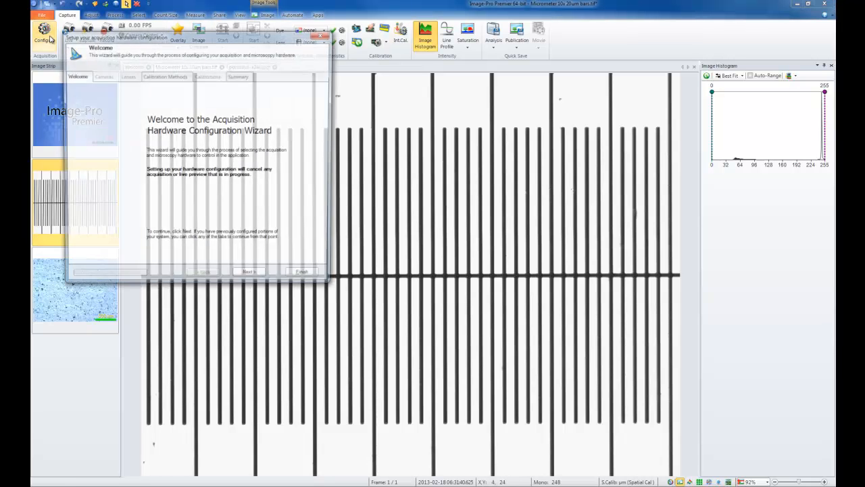
{"action": "left_click_drag", "start_coordinate": [235, 42], "coordinate": [400, 113]}
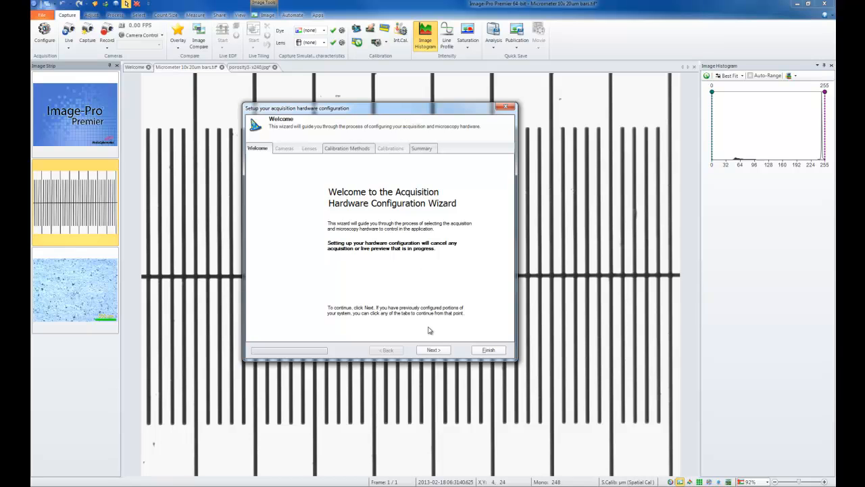
{"action": "left_click", "coordinate": [433, 350]}
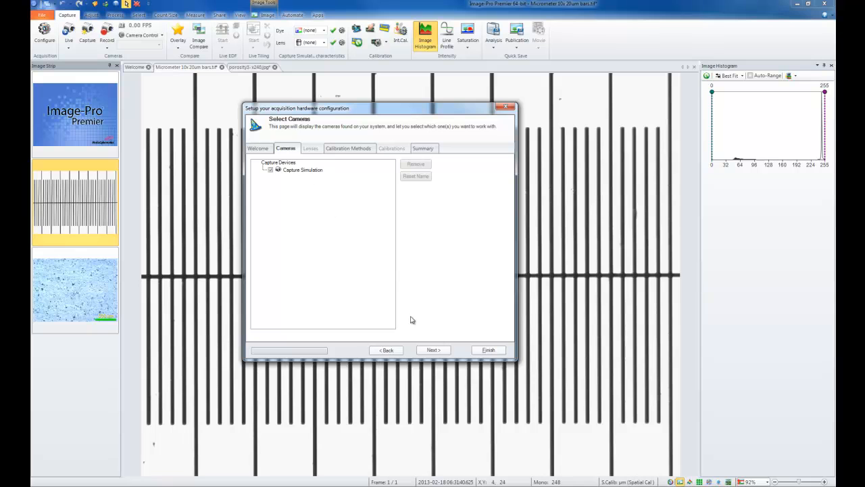
{"action": "left_click", "coordinate": [445, 353]}
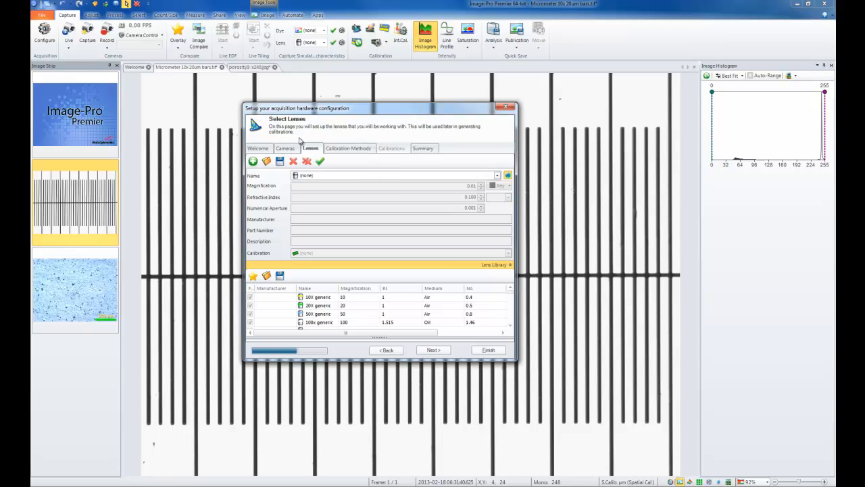
Mark two Leica 20x lenses in the lens library as favorites: HCX APO L U-V-I 12) and HC PLAN APO with NA 0.7
{"action": "left_click", "coordinate": [496, 177]}
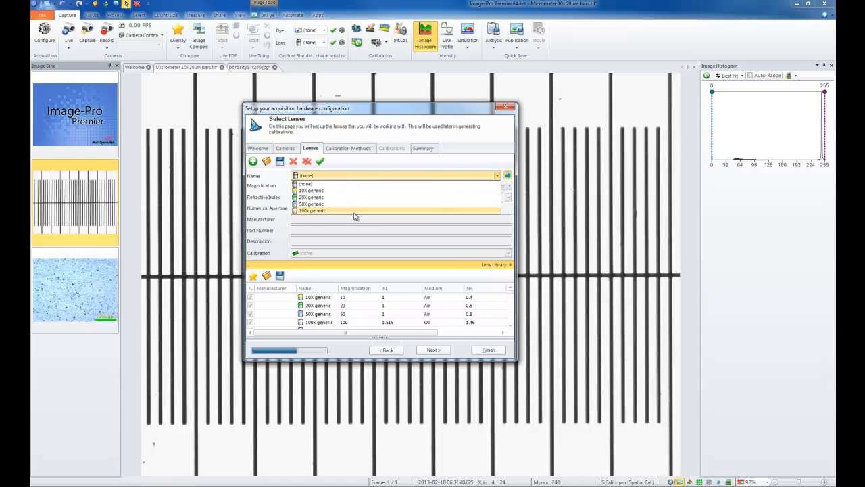
{"action": "left_click", "coordinate": [347, 164]}
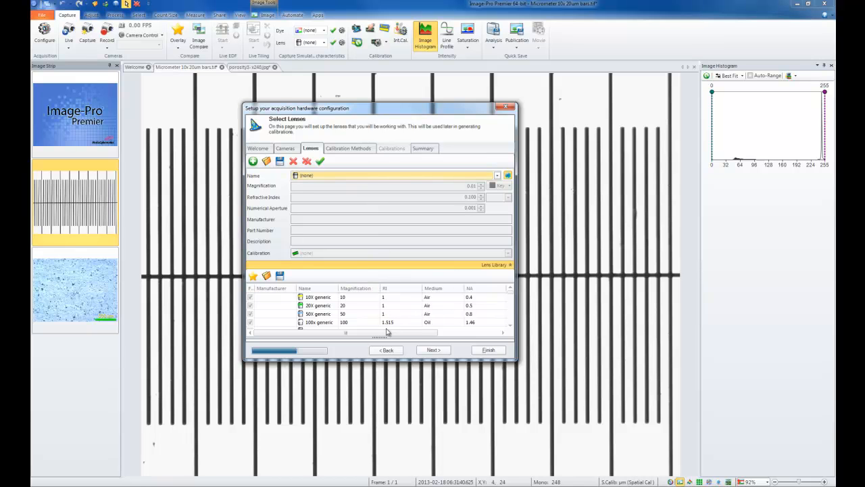
{"action": "mouse_move", "coordinate": [381, 336]}
{"action": "left_mouse_down"}
{"action": "mouse_move", "coordinate": [384, 290]}
{"action": "mouse_move", "coordinate": [379, 342]}
{"action": "left_mouse_up"}
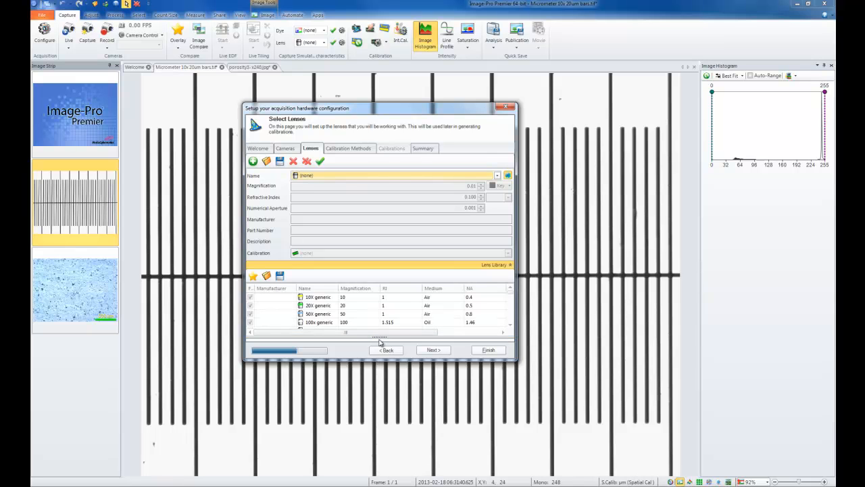
{"action": "scroll", "coordinate": [512, 297], "scroll_direction": "down", "scroll_amount": 3}
{"action": "scroll", "coordinate": [512, 297], "scroll_direction": "down", "scroll_amount": 6}
{"action": "scroll", "coordinate": [512, 311], "scroll_direction": "up", "scroll_amount": 5}
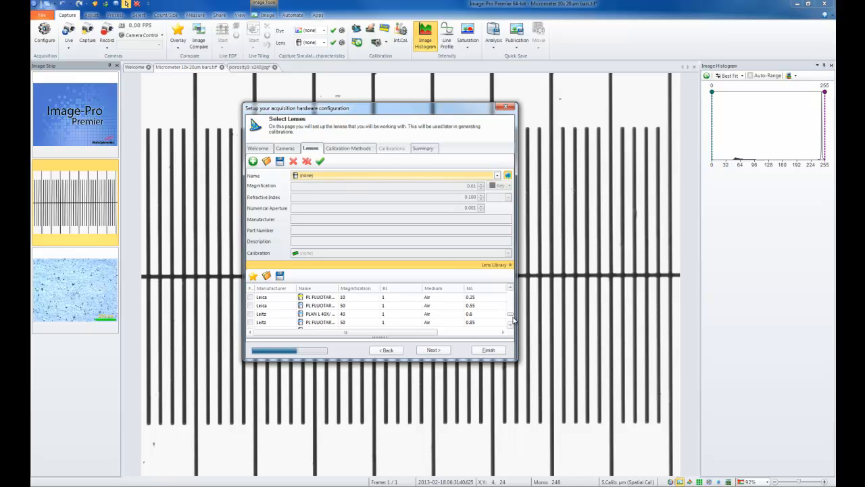
{"action": "scroll", "coordinate": [513, 321], "scroll_direction": "down", "scroll_amount": 3}
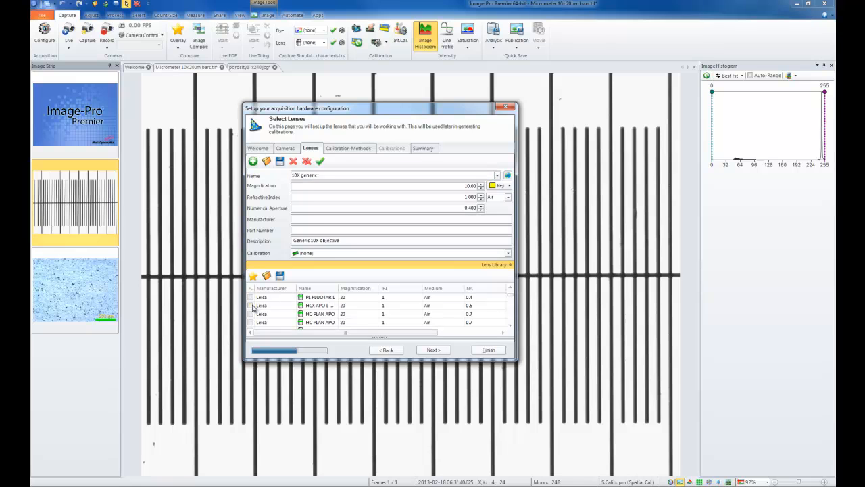
{"action": "left_click", "coordinate": [251, 306]}
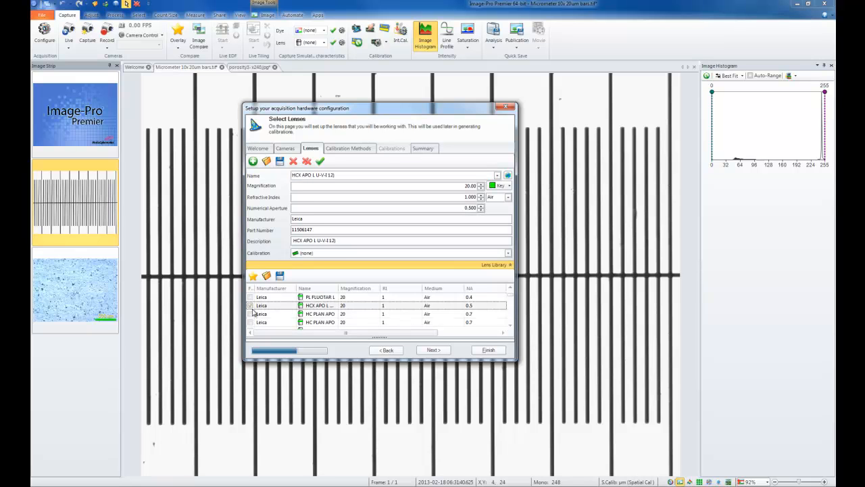
{"action": "left_click", "coordinate": [251, 314]}
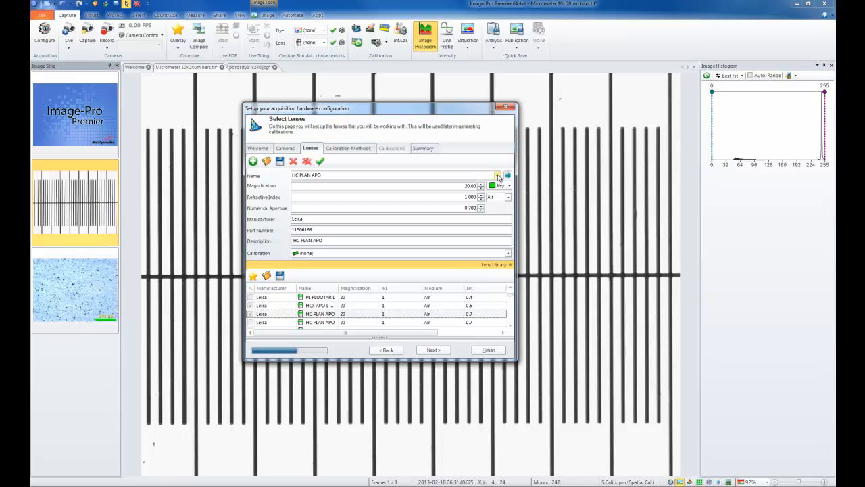
Choose the HC PLAN APO lens and examine its key color choices and the calibrations that can be assigned to it
{"action": "left_click", "coordinate": [497, 176]}
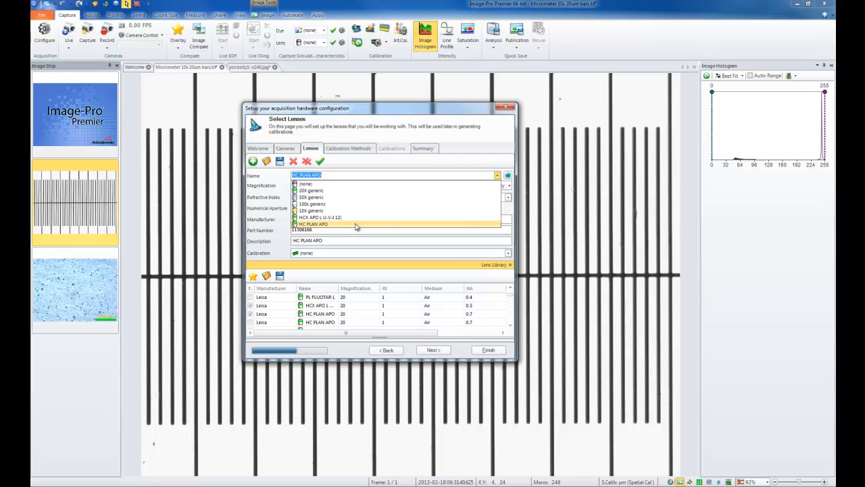
{"action": "left_click", "coordinate": [320, 225]}
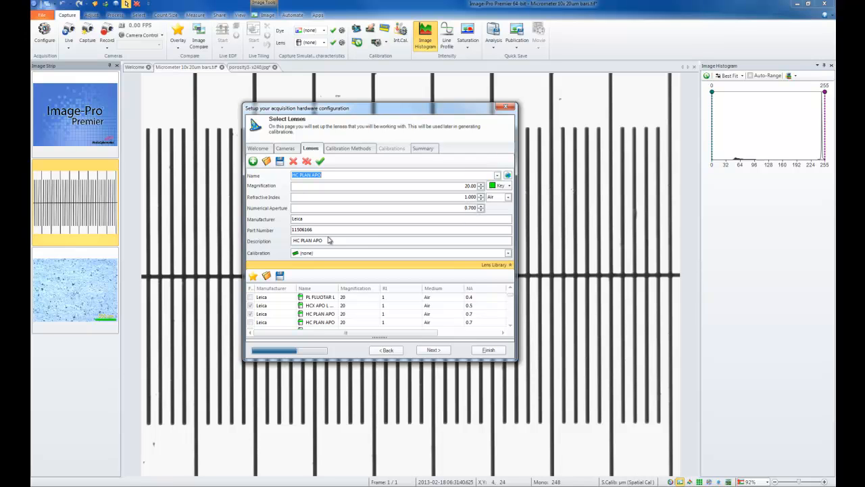
{"action": "left_click", "coordinate": [509, 185]}
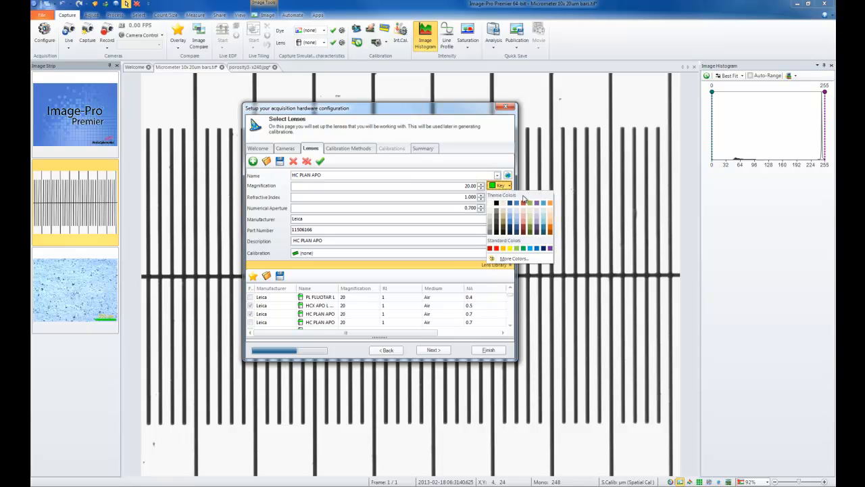
{"action": "left_click", "coordinate": [451, 255]}
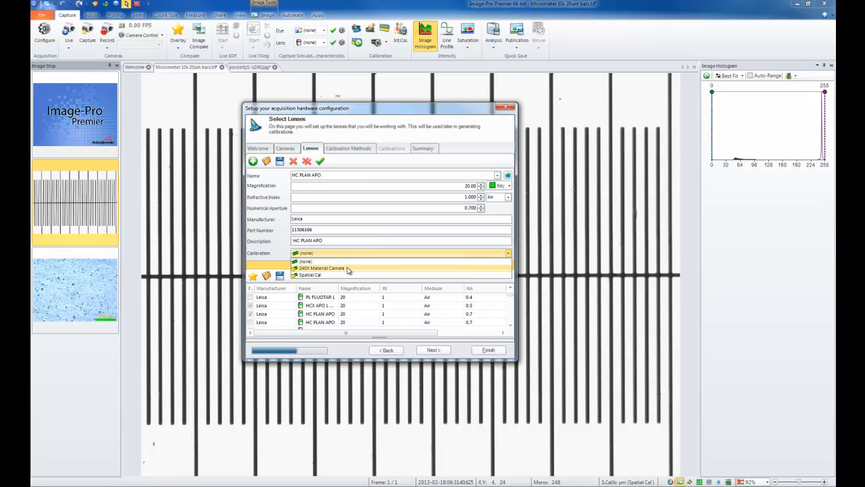
{"action": "left_click", "coordinate": [279, 256]}
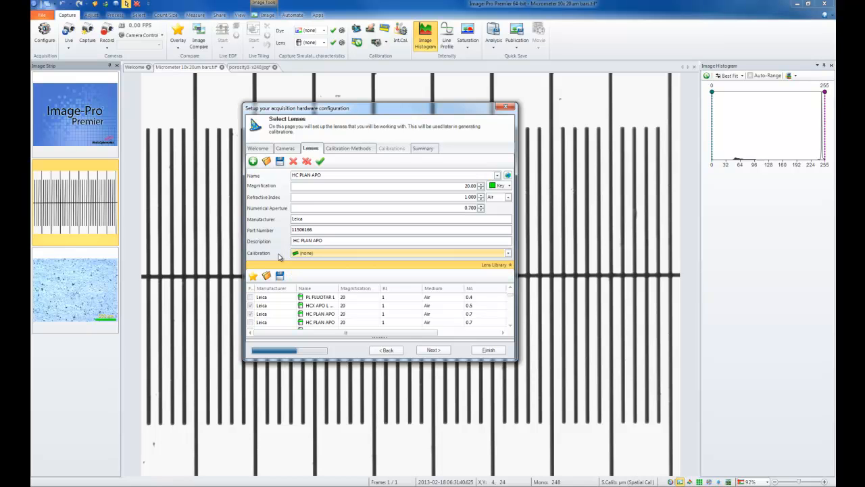